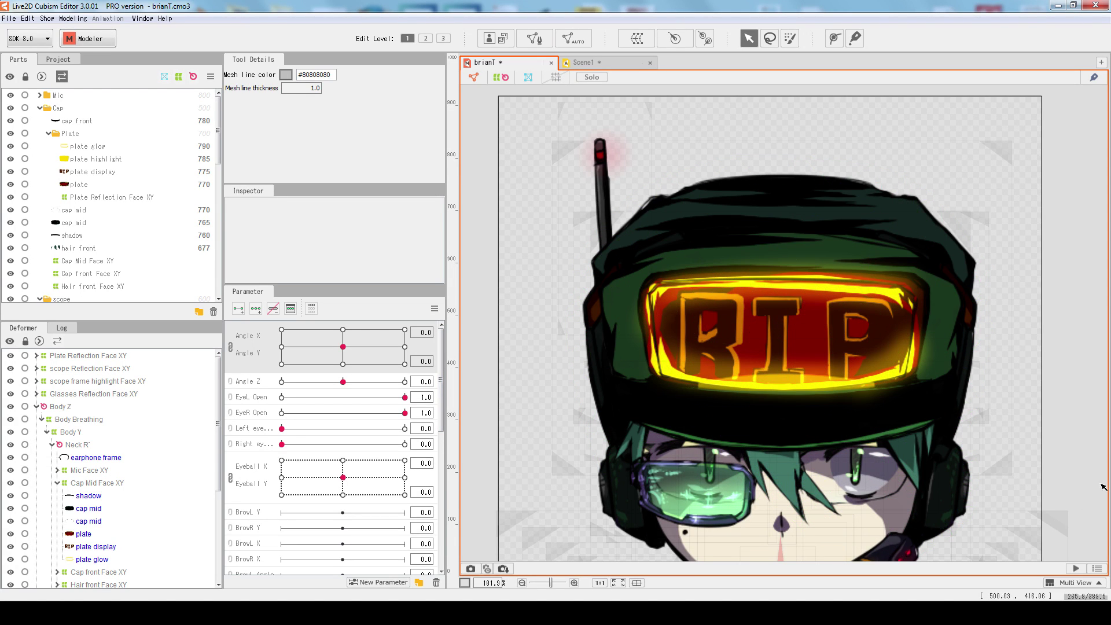
Toggle the canvas grid off and back on, then split the canvas into two side-by-side views.
click(555, 76)
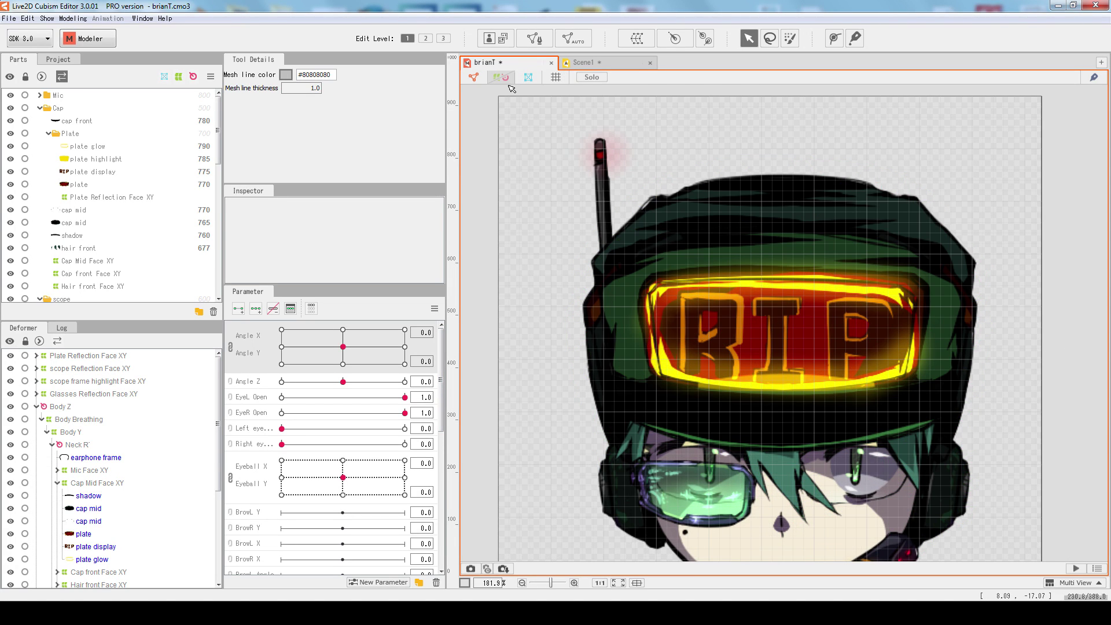
click(555, 76)
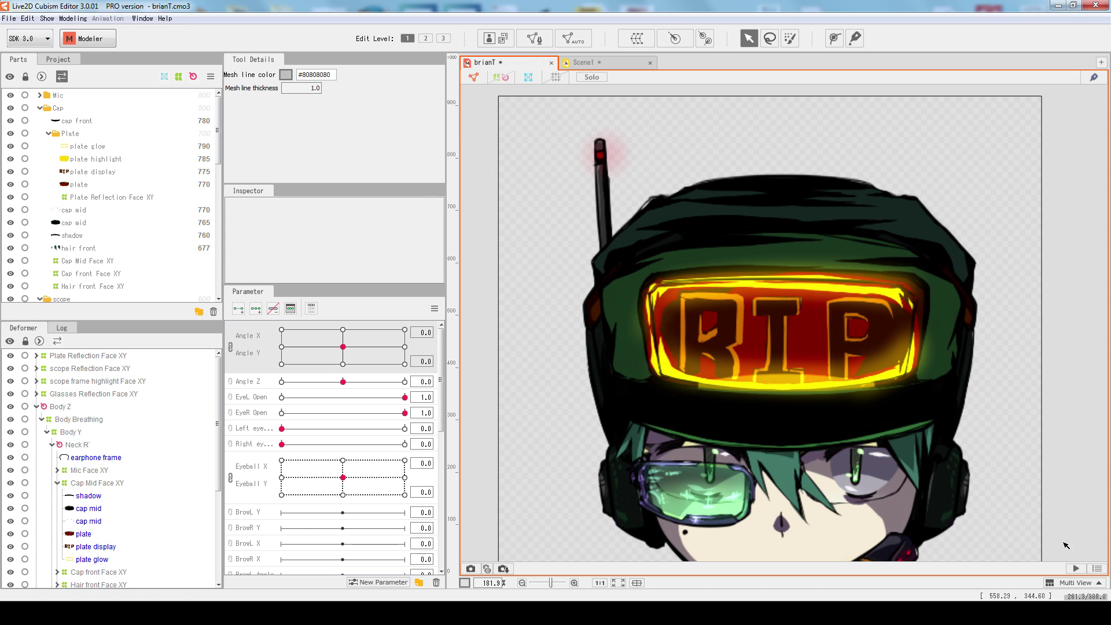
click(1050, 583)
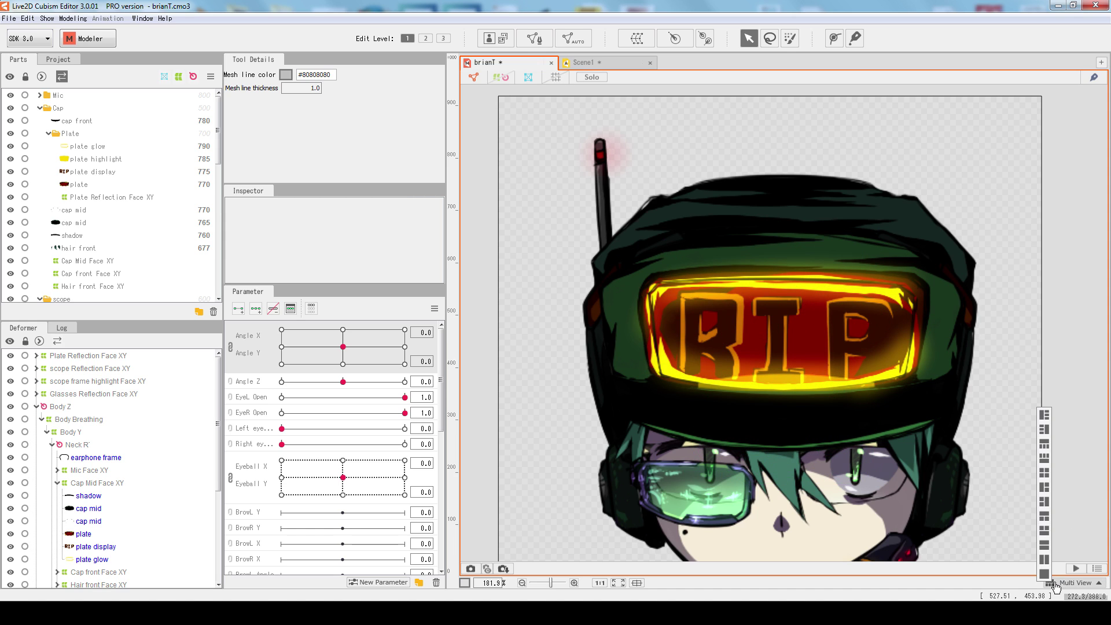
click(1044, 559)
Zoom in close on brianT and centre the whole character in the Scene1 view.
click(861, 309)
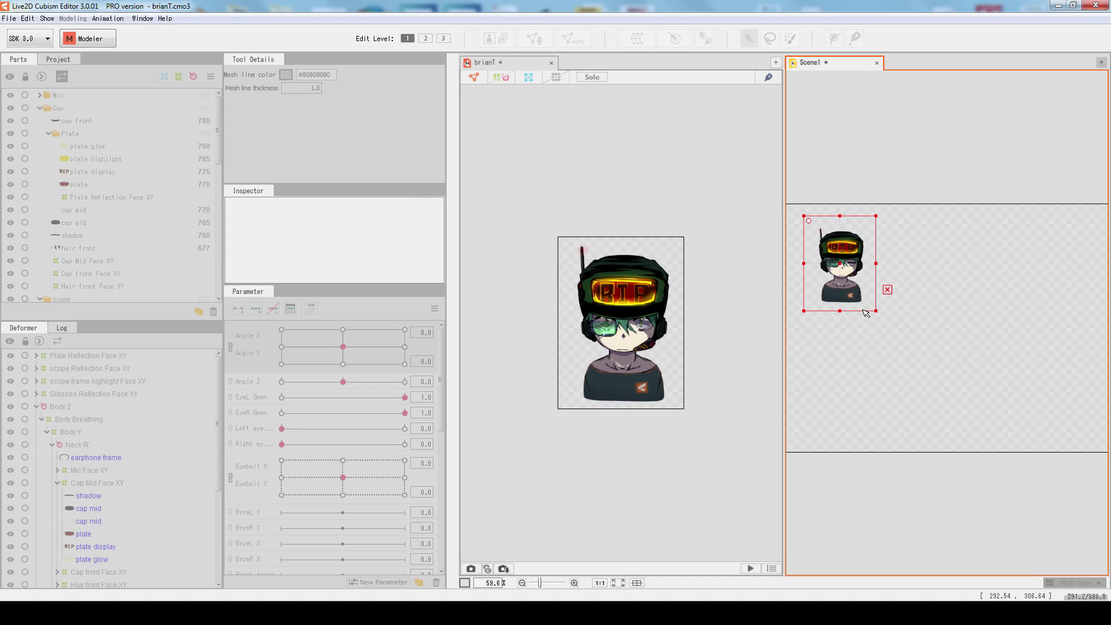
click(614, 311)
scroll(615, 311, up, 2)
scroll(641, 304, up, 3)
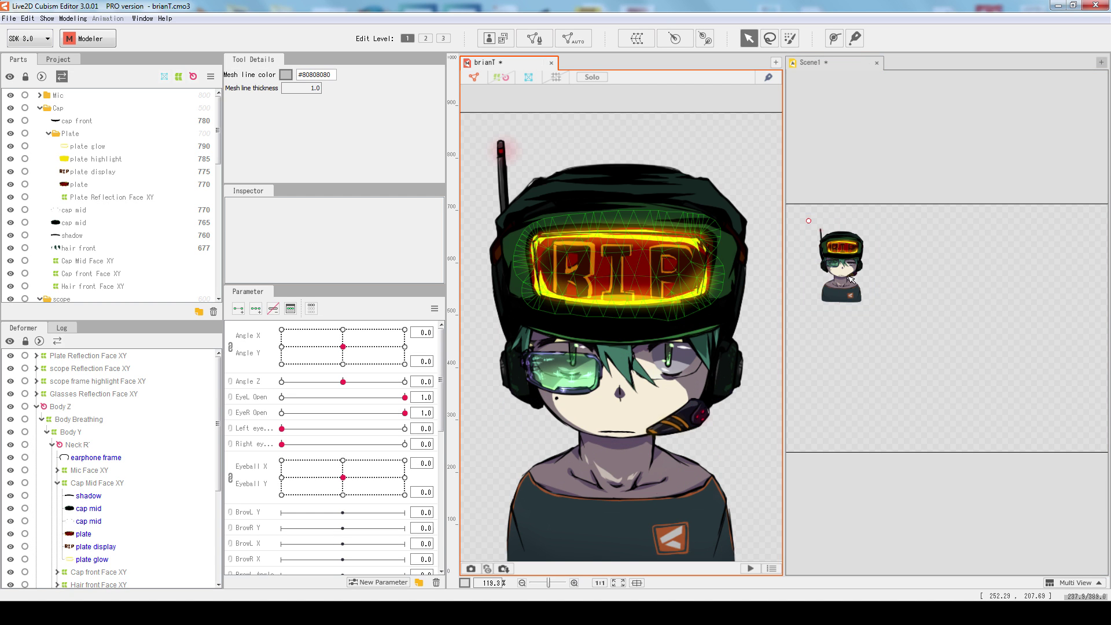
click(850, 280)
scroll(863, 275, up, 2)
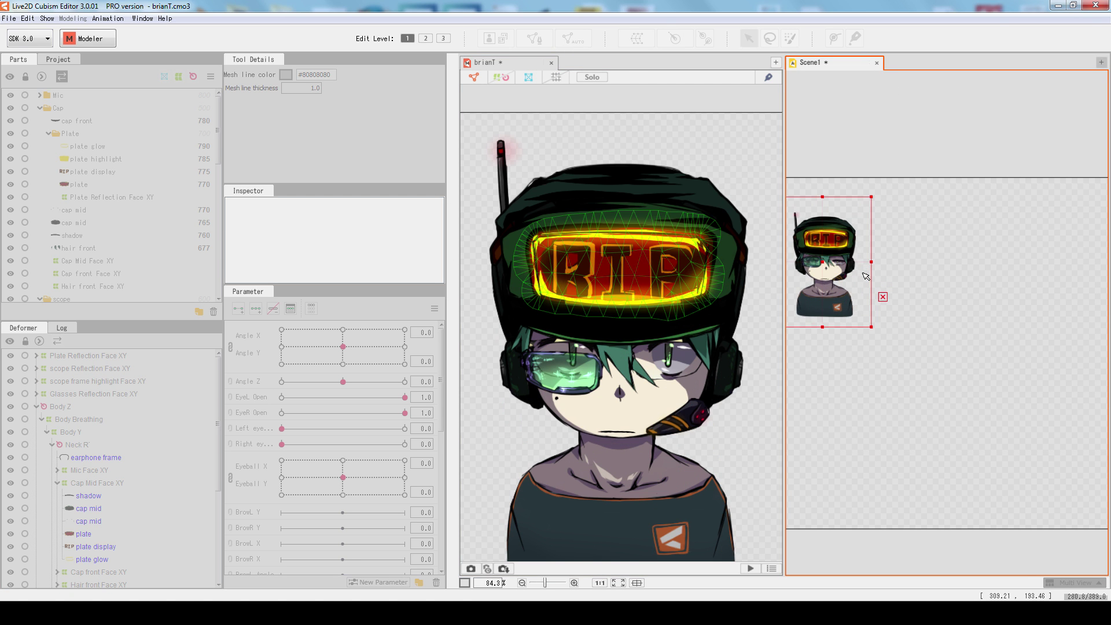
scroll(863, 275, up, 3)
drag(863, 277, 949, 286)
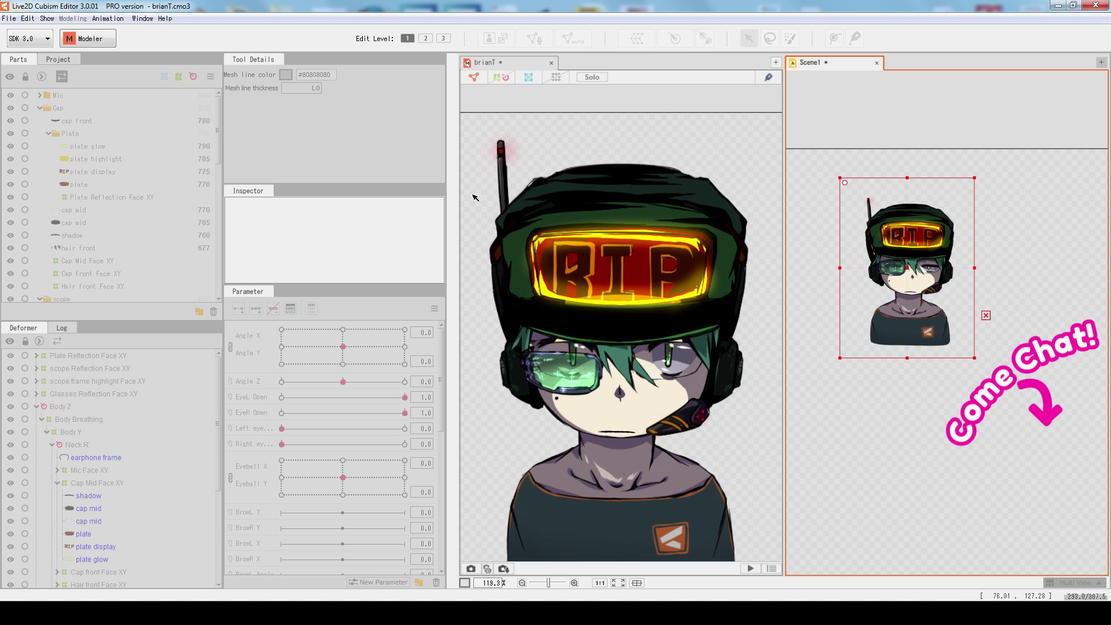
click(627, 176)
click(923, 250)
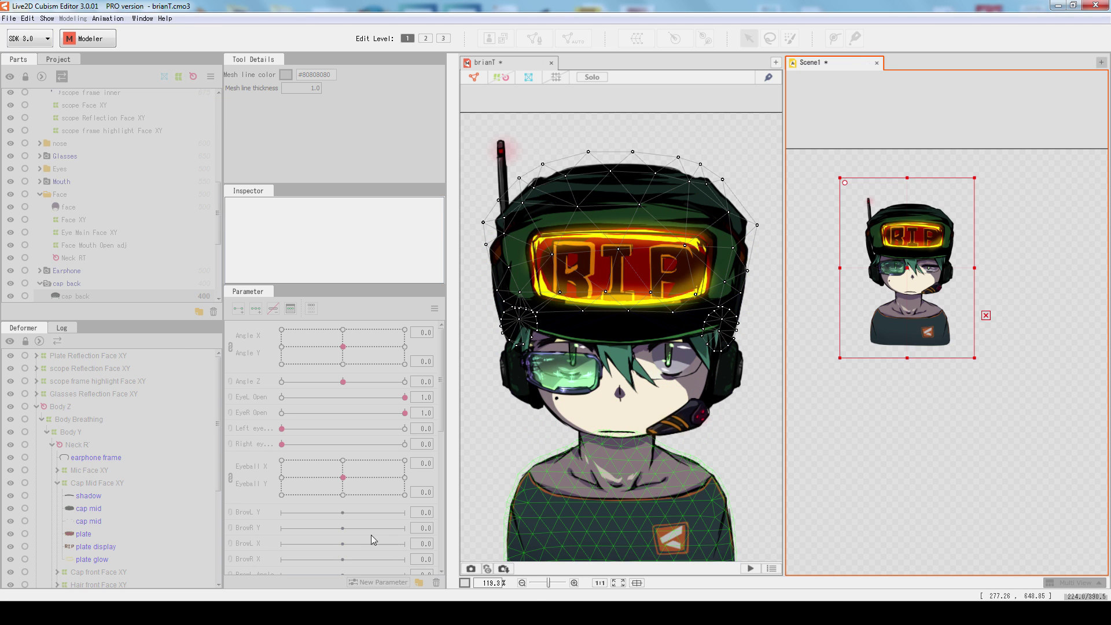
Show the Timeline panel docked along the bottom and resize it taller.
click(165, 22)
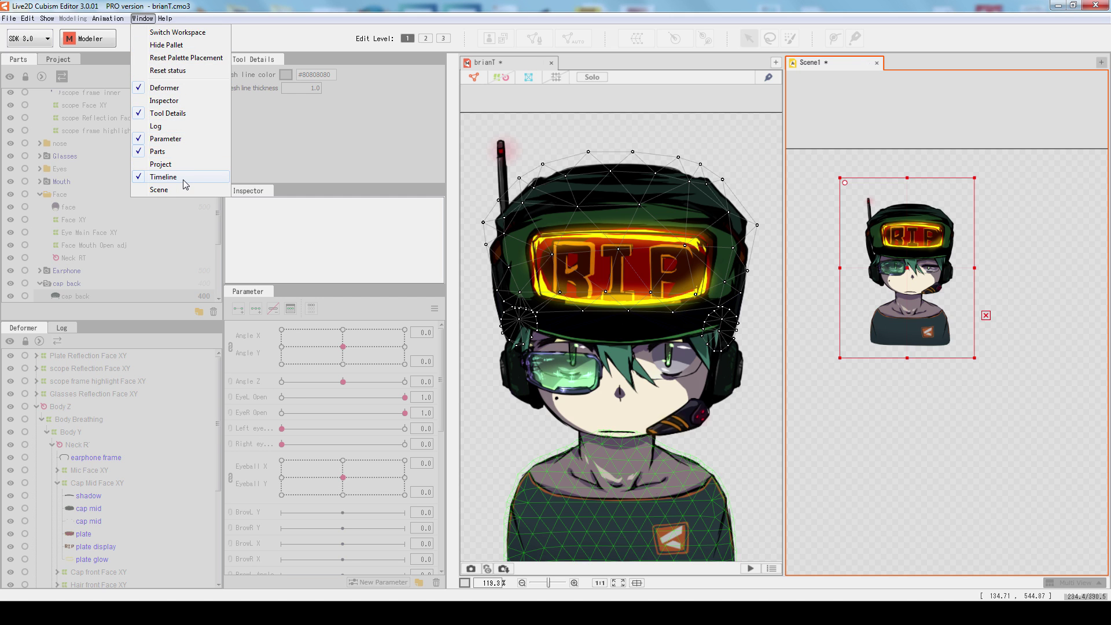
click(163, 177)
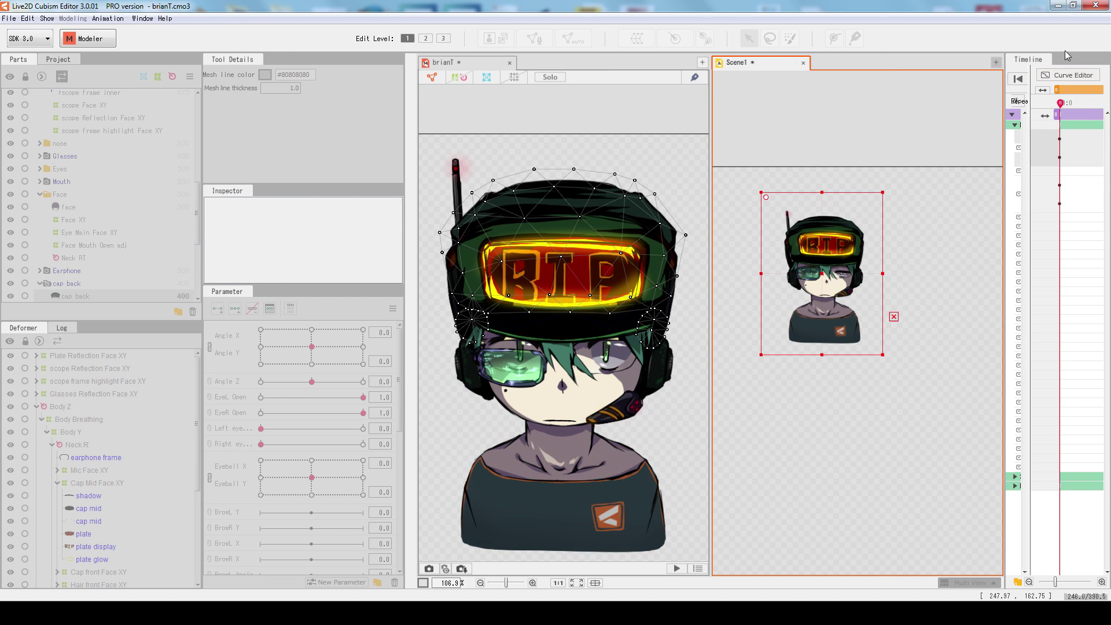
drag(1010, 103, 364, 597)
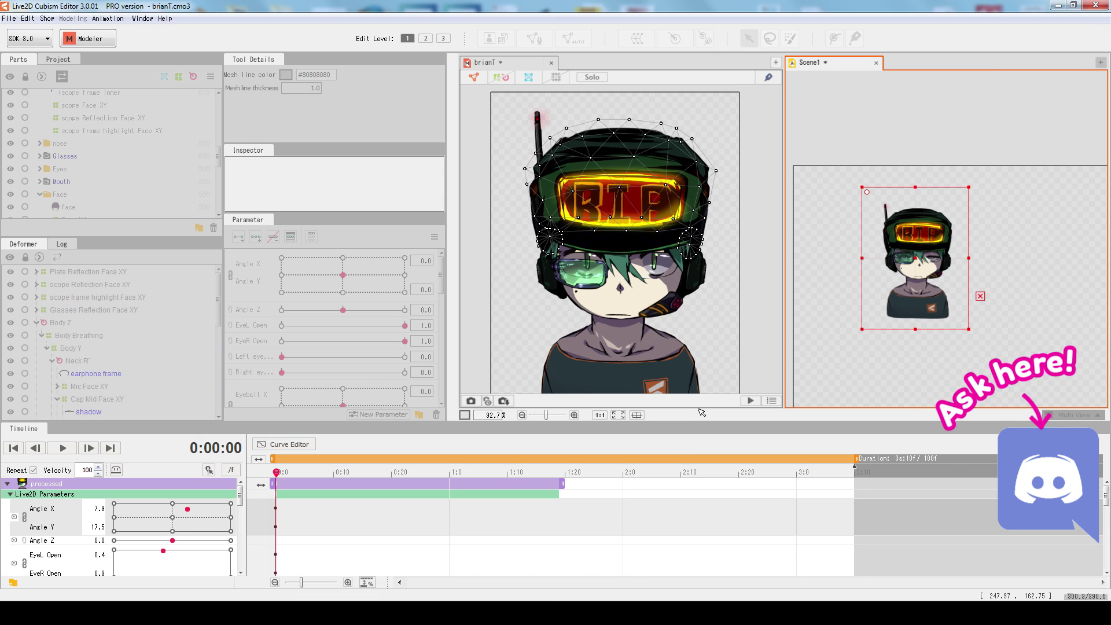
drag(713, 423, 713, 434)
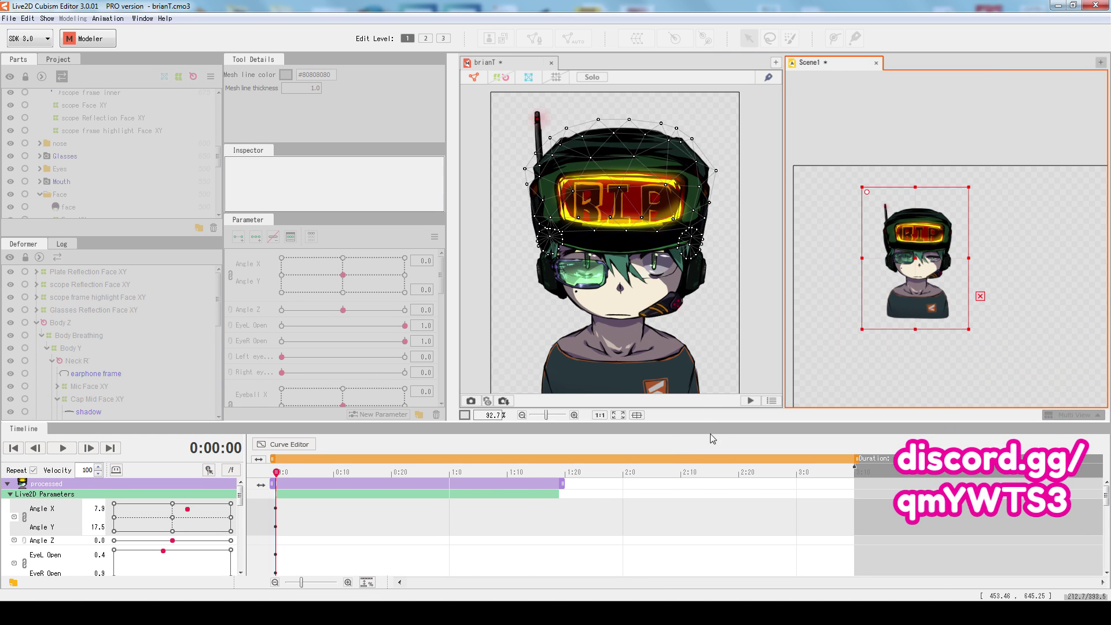
drag(715, 382, 333, 395)
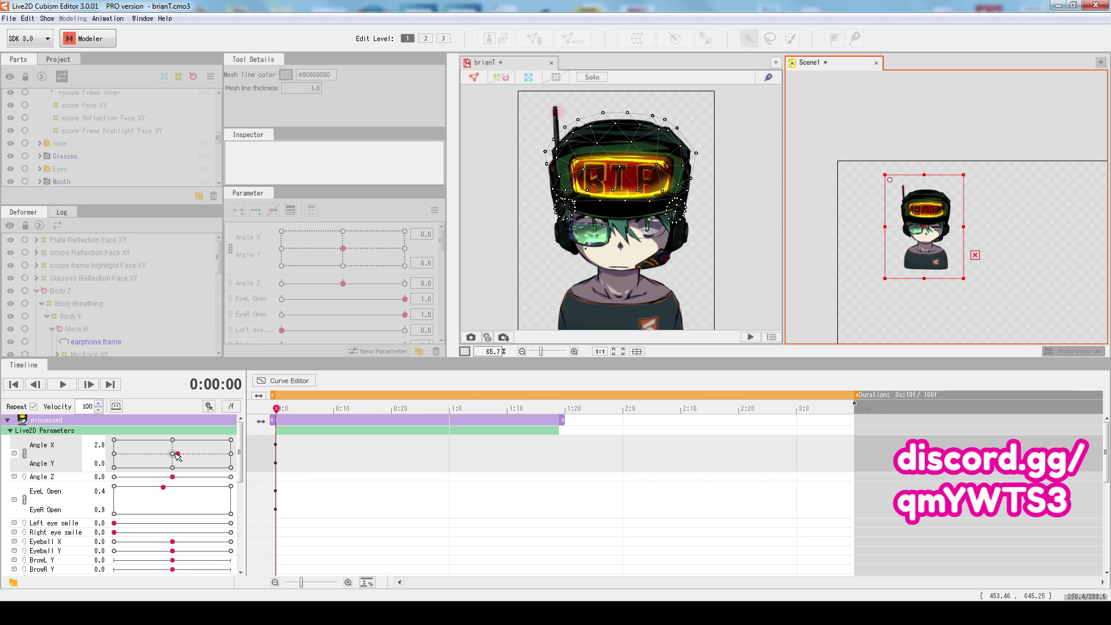
Turn the head up and right, then play, stop and rewind the Scene1 animation.
mouse_move(174, 453)
mouse_down()
mouse_move(221, 442)
mouse_move(193, 446)
mouse_up()
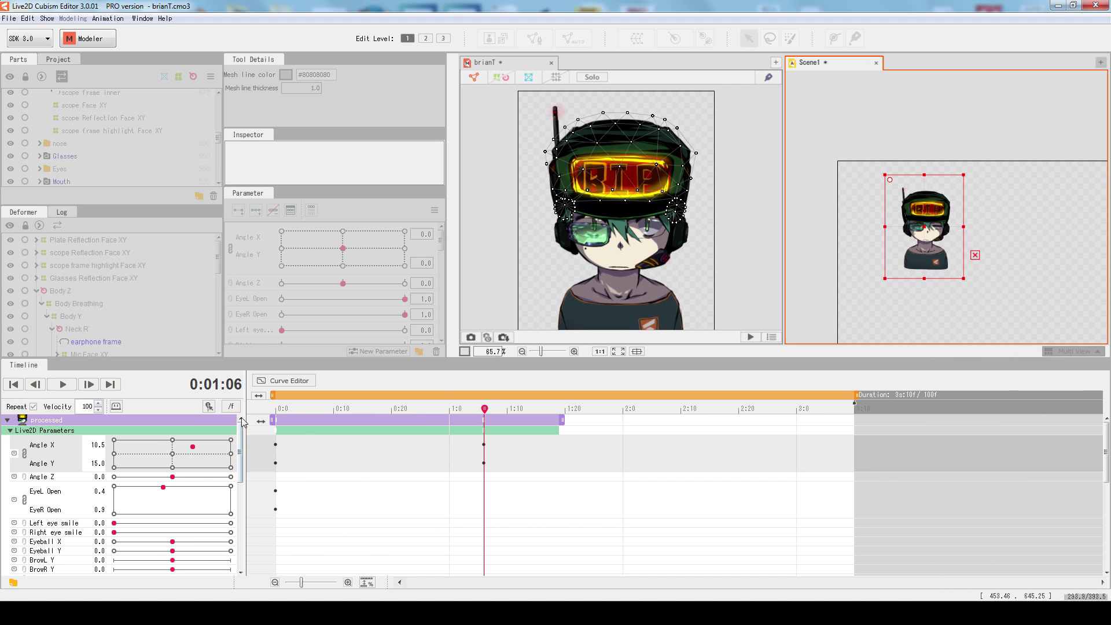
drag(484, 410, 275, 410)
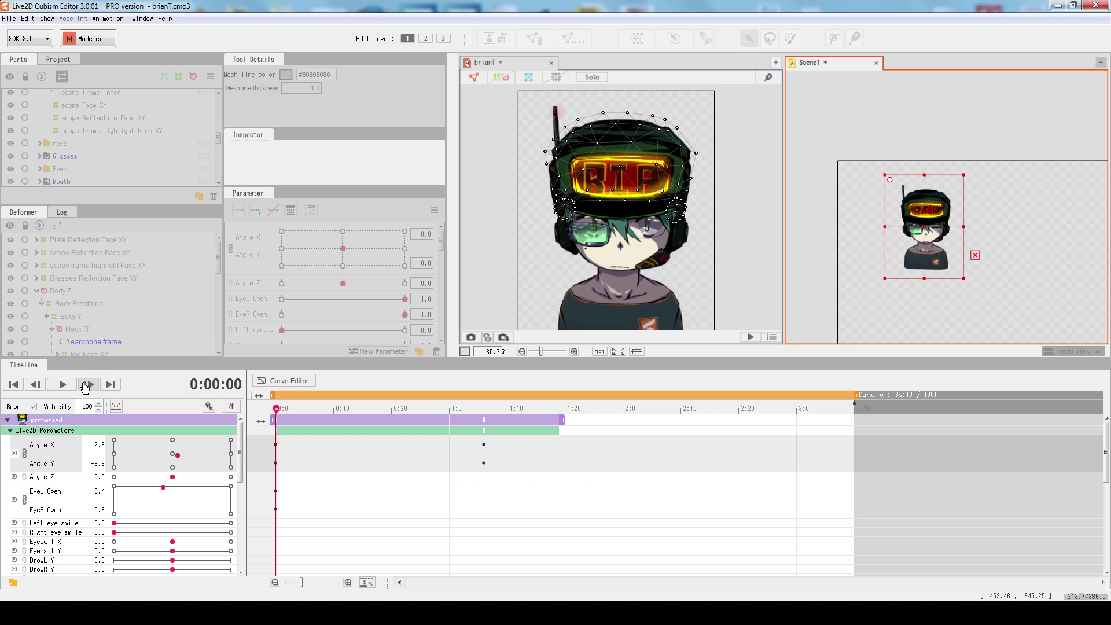
click(89, 383)
click(64, 384)
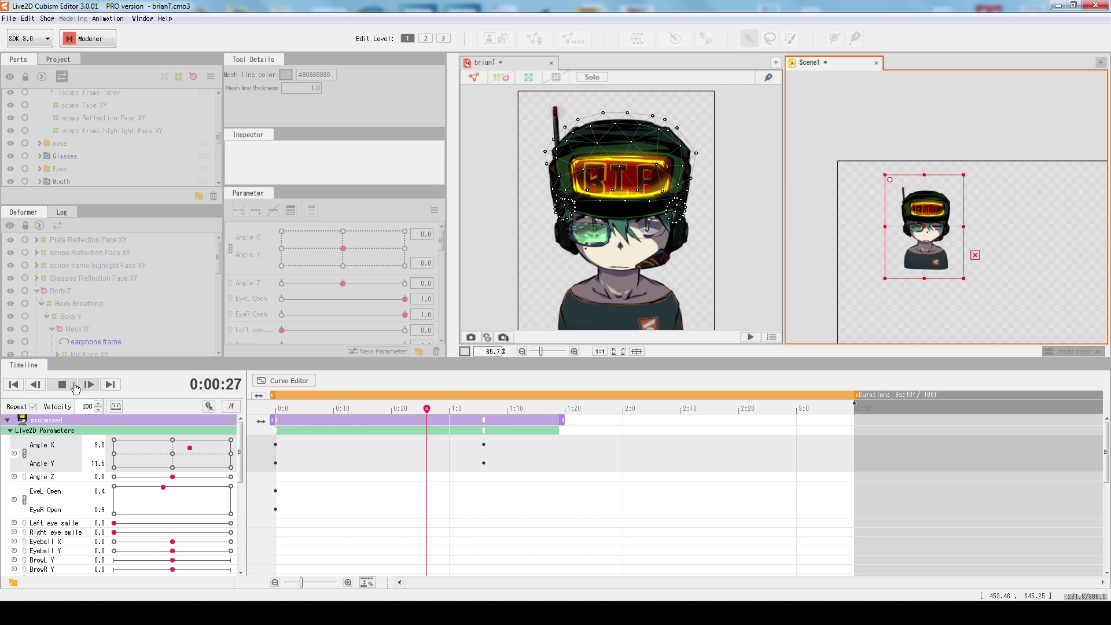
click(208, 407)
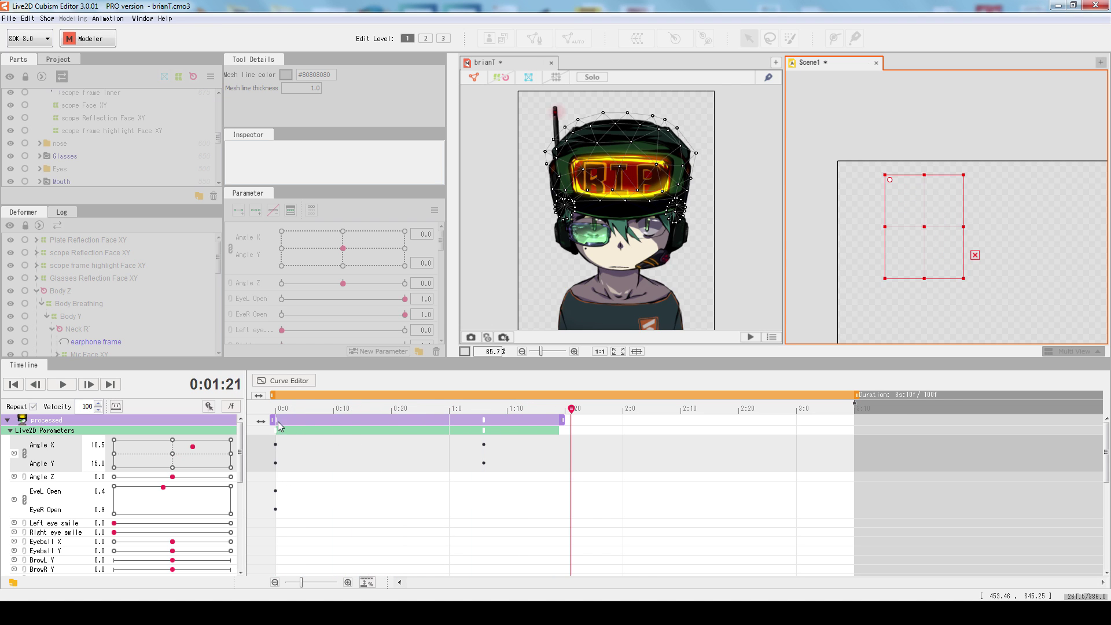
click(278, 424)
click(66, 384)
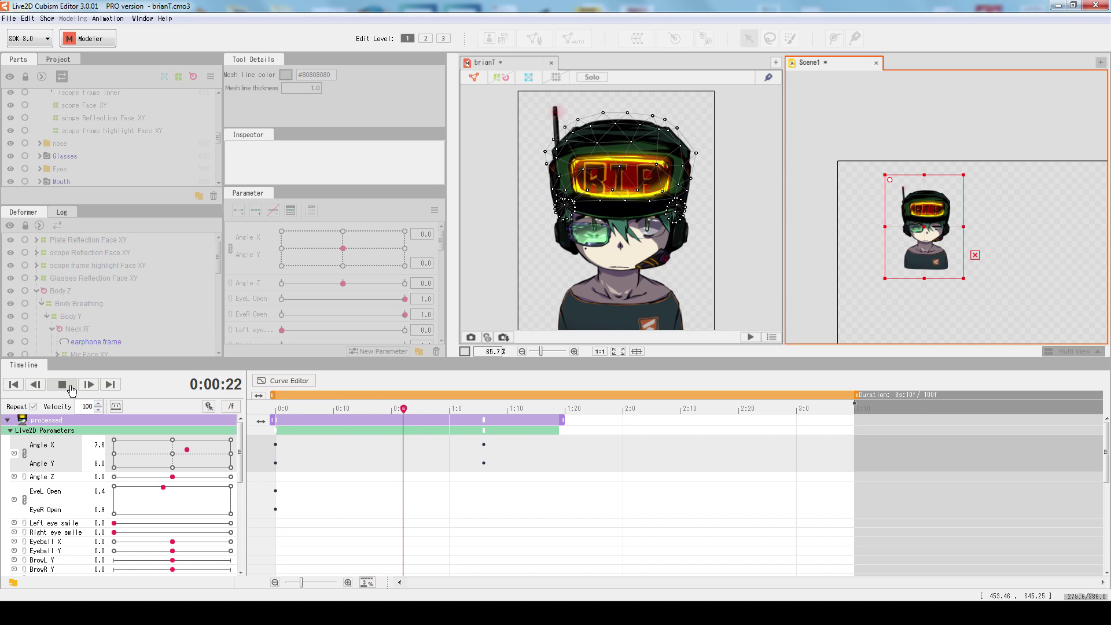
click(69, 386)
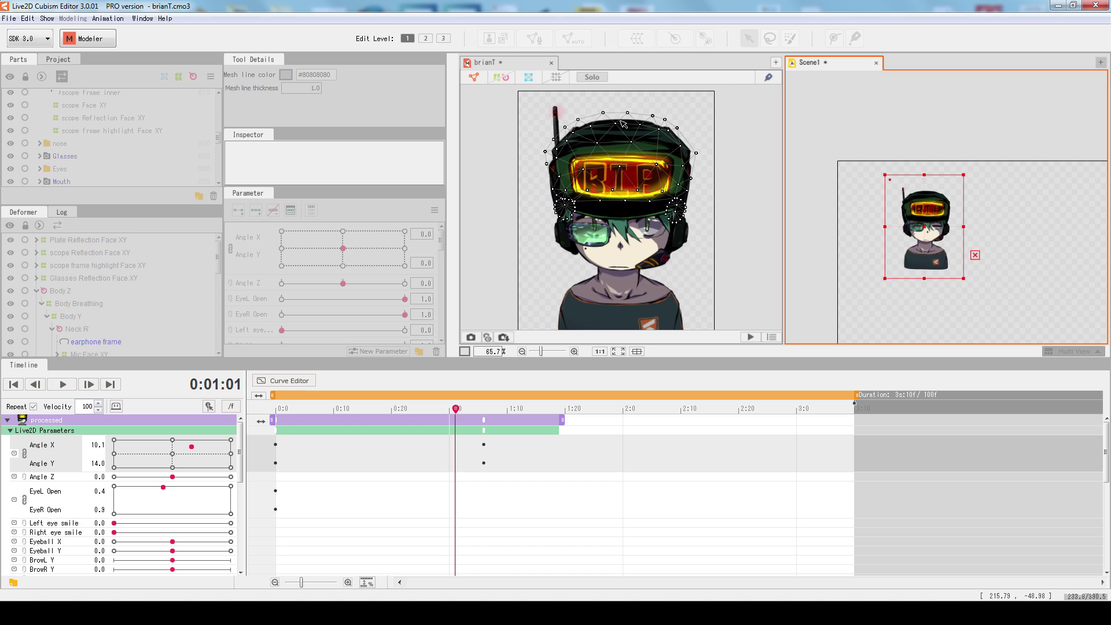
Select the glass reflection mesh, give the upper panels more room, then close Scene1 and answer the save prompt.
click(621, 227)
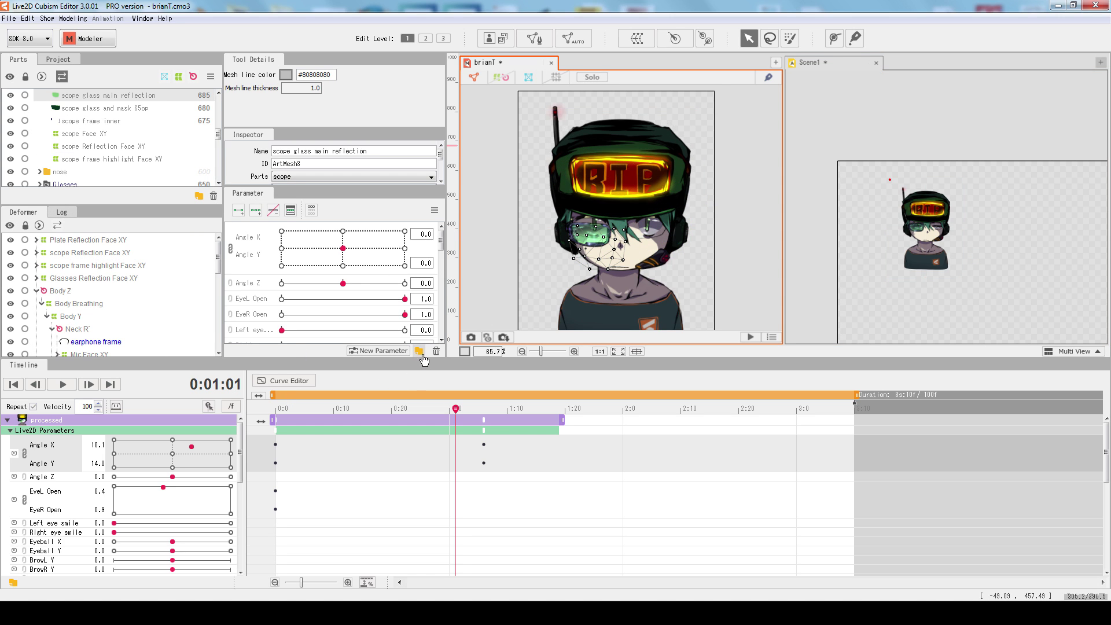
drag(422, 359, 416, 495)
scroll(605, 284, up, 3)
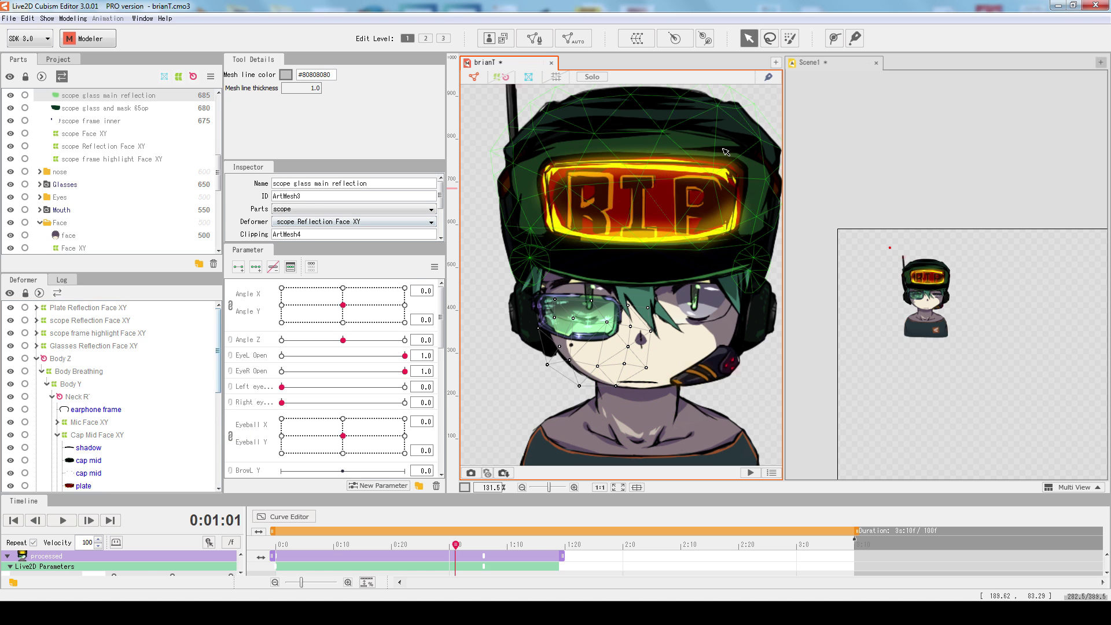
click(881, 64)
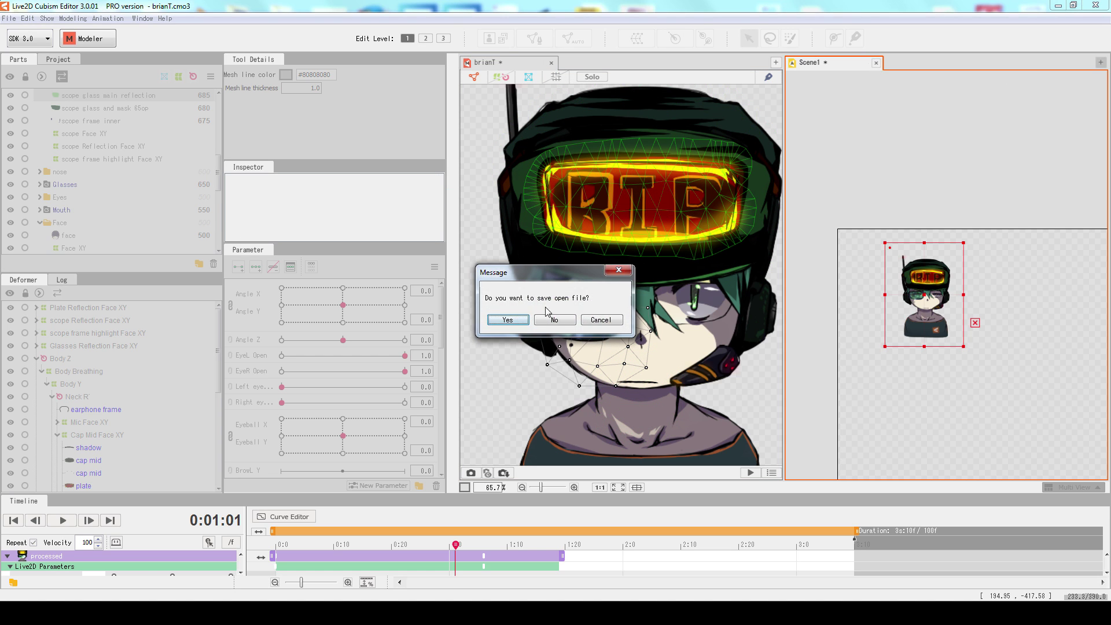
click(549, 322)
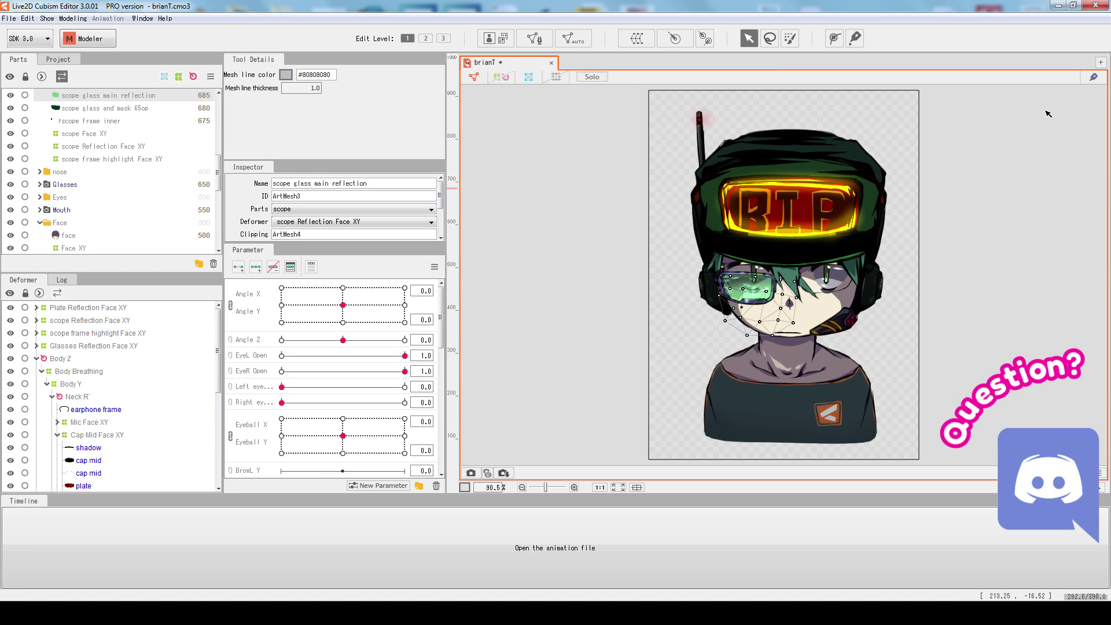
click(1102, 67)
click(1100, 64)
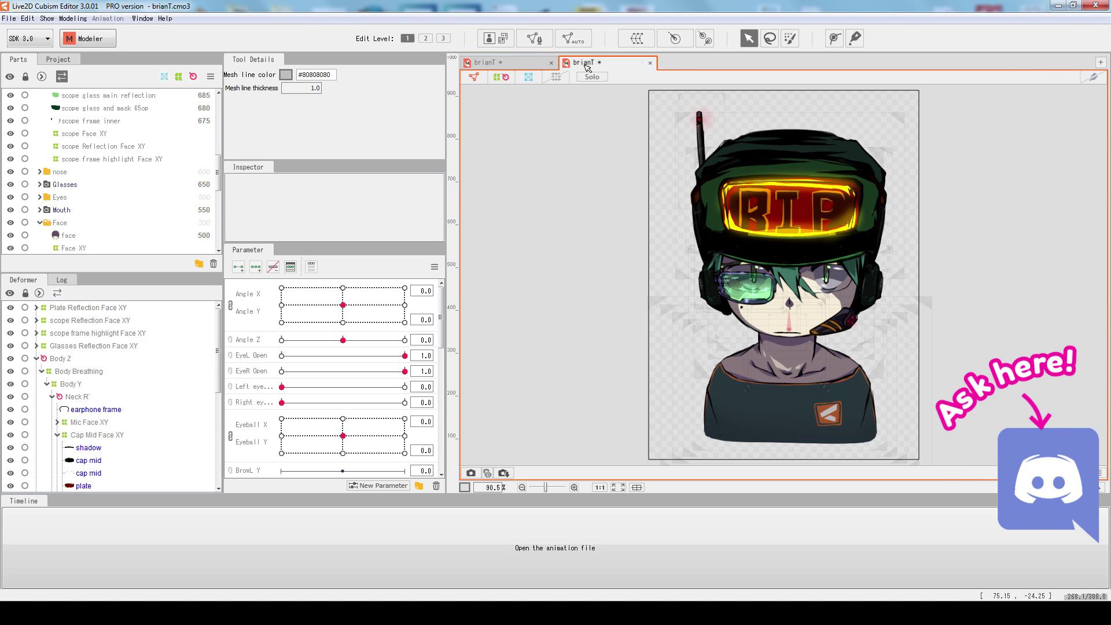
click(555, 65)
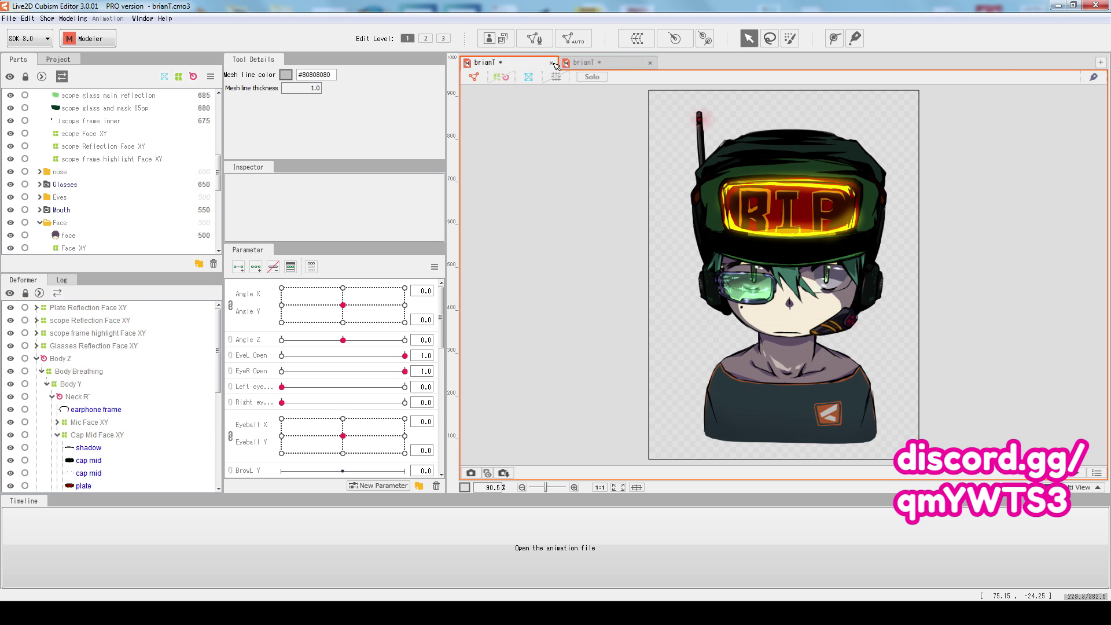
click(1101, 65)
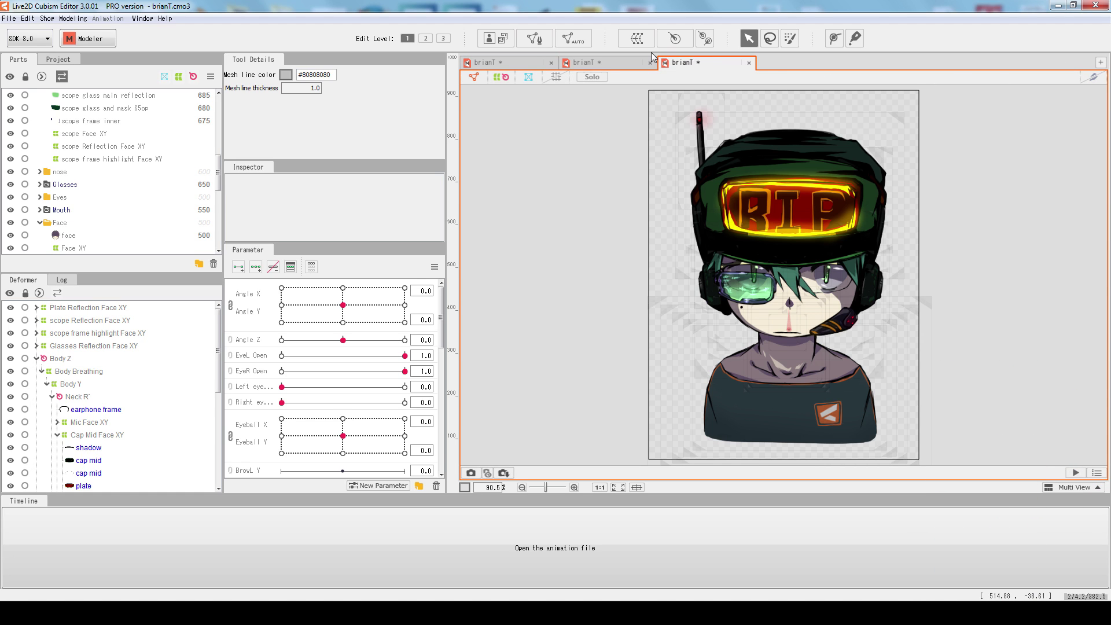
scroll(653, 58, up, 1)
scroll(653, 60, up, 1)
scroll(654, 62, down, 1)
scroll(658, 65, down, 1)
scroll(658, 65, up, 1)
scroll(658, 66, up, 1)
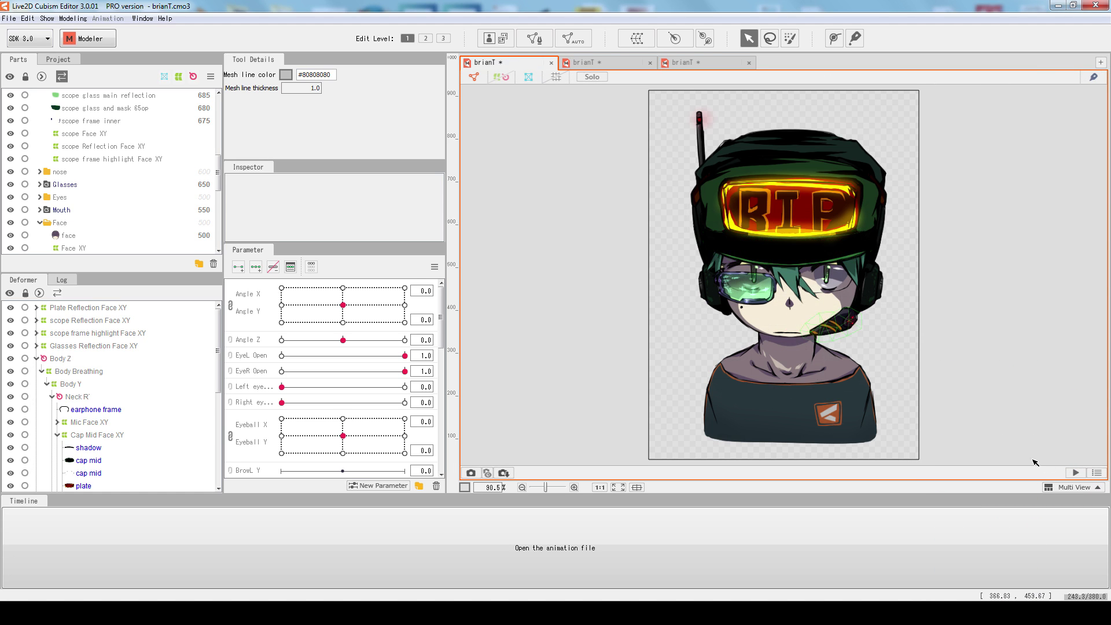
Bring up the Multi View layout choices from the canvas options.
click(1097, 474)
click(1086, 495)
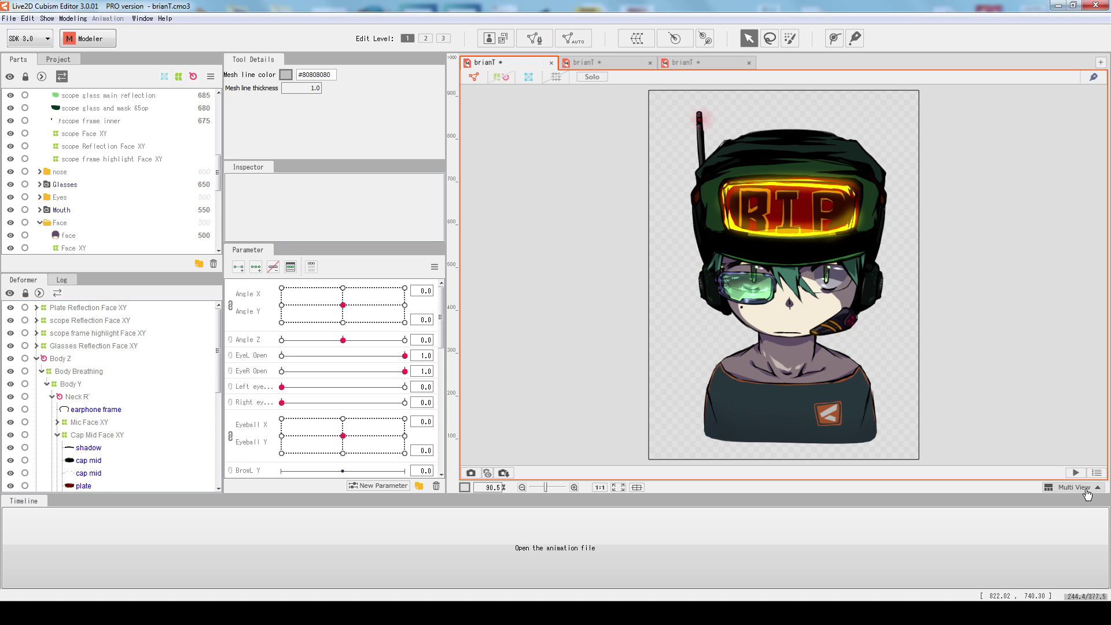
click(1089, 493)
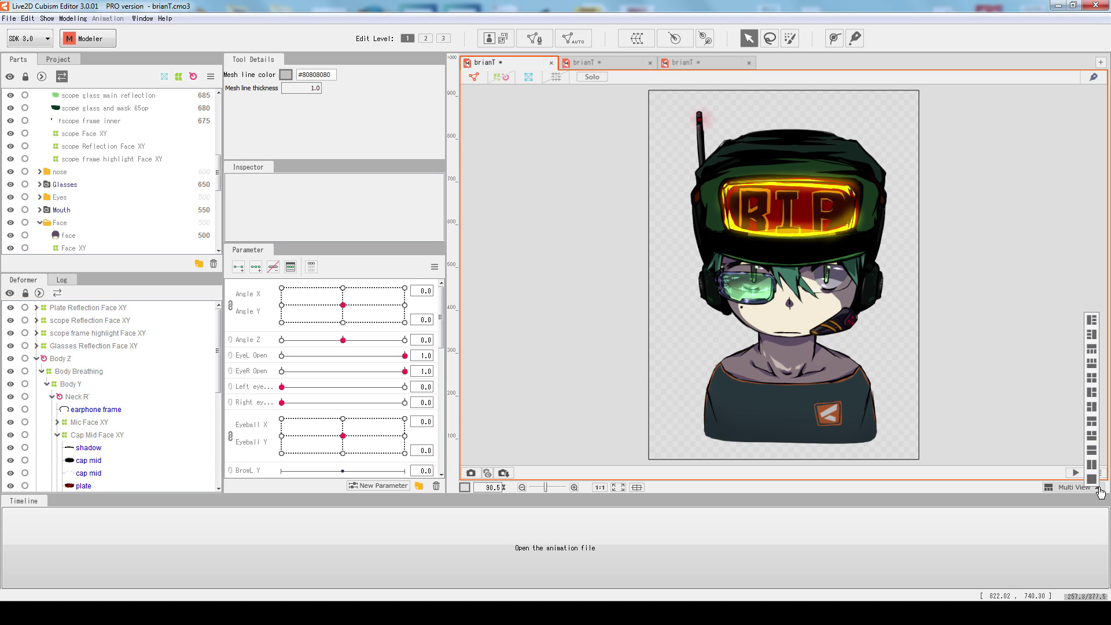
Arrange the brianT views as two stacked left and one large right, panning toward the goggle lens.
click(1094, 436)
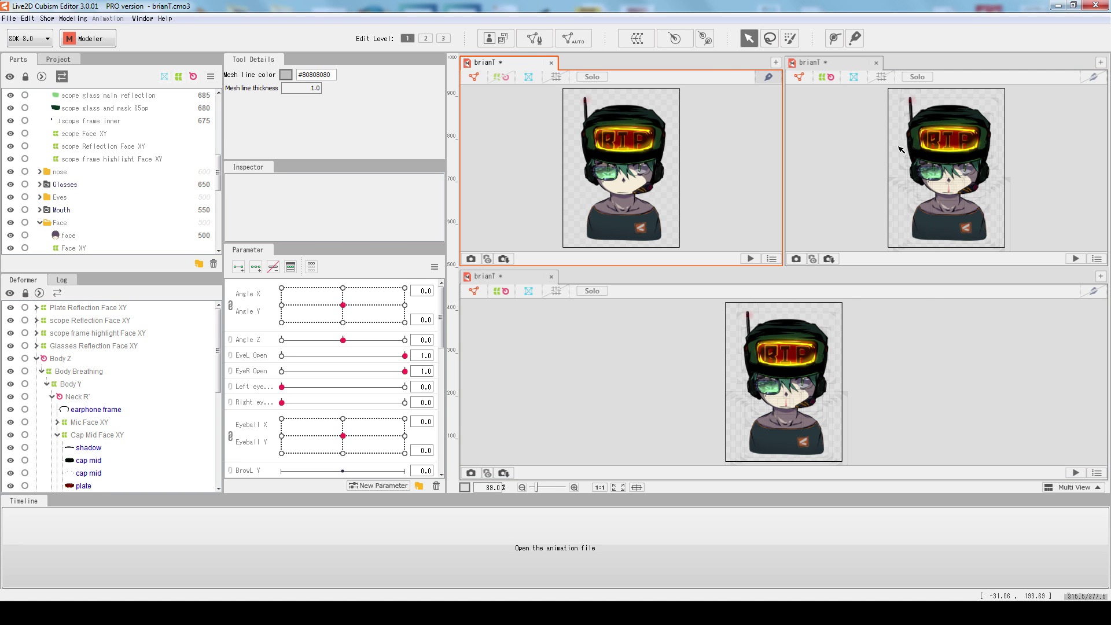
click(1076, 487)
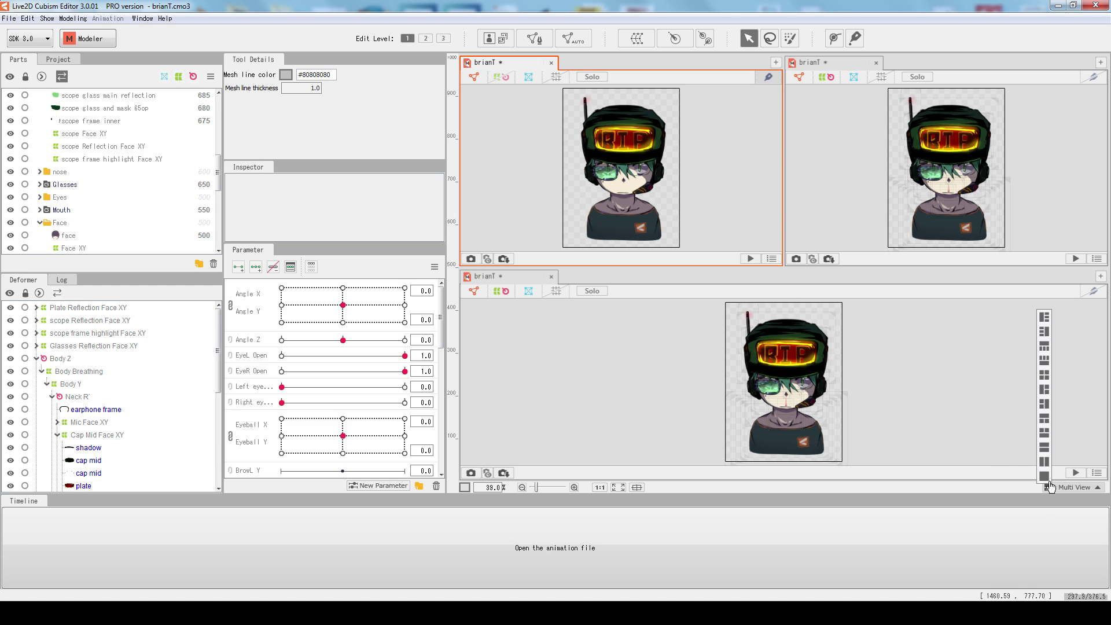
click(1043, 409)
scroll(661, 152, up, 3)
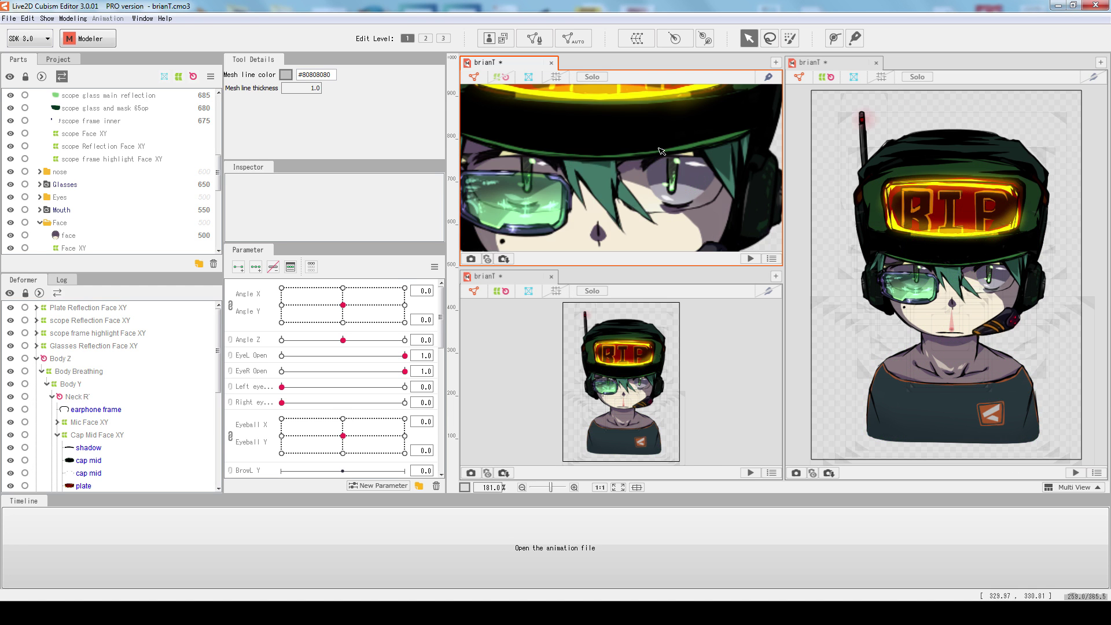
scroll(660, 152, down, 1)
scroll(597, 165, up, 1)
scroll(598, 178, down, 1)
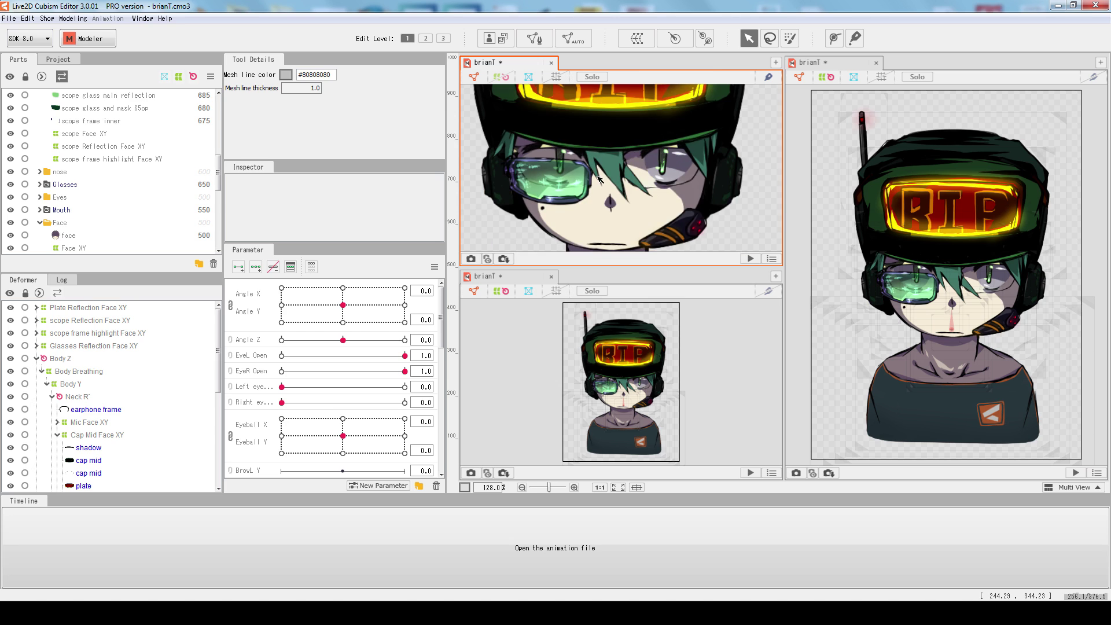
click(955, 260)
scroll(952, 330, up, 5)
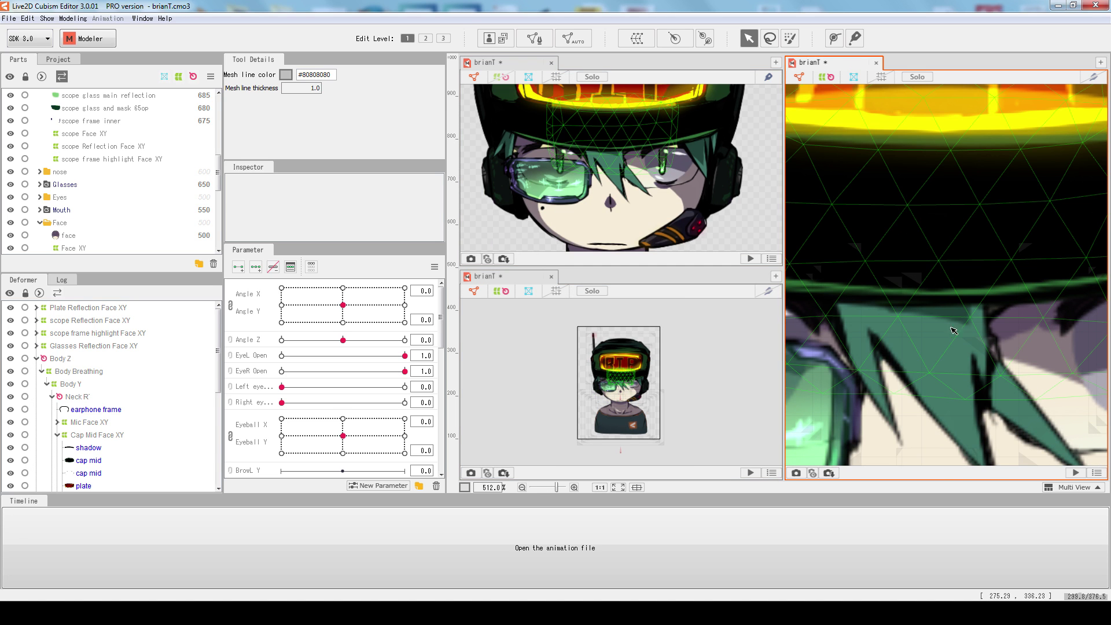
drag(833, 408, 983, 328)
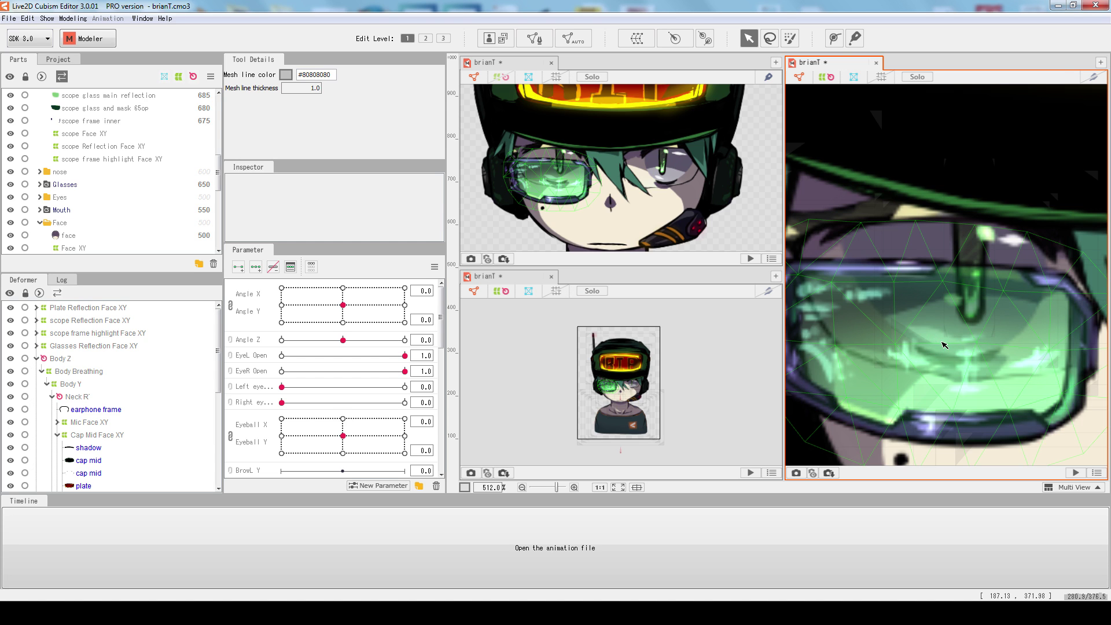
scroll(943, 345, down, 2)
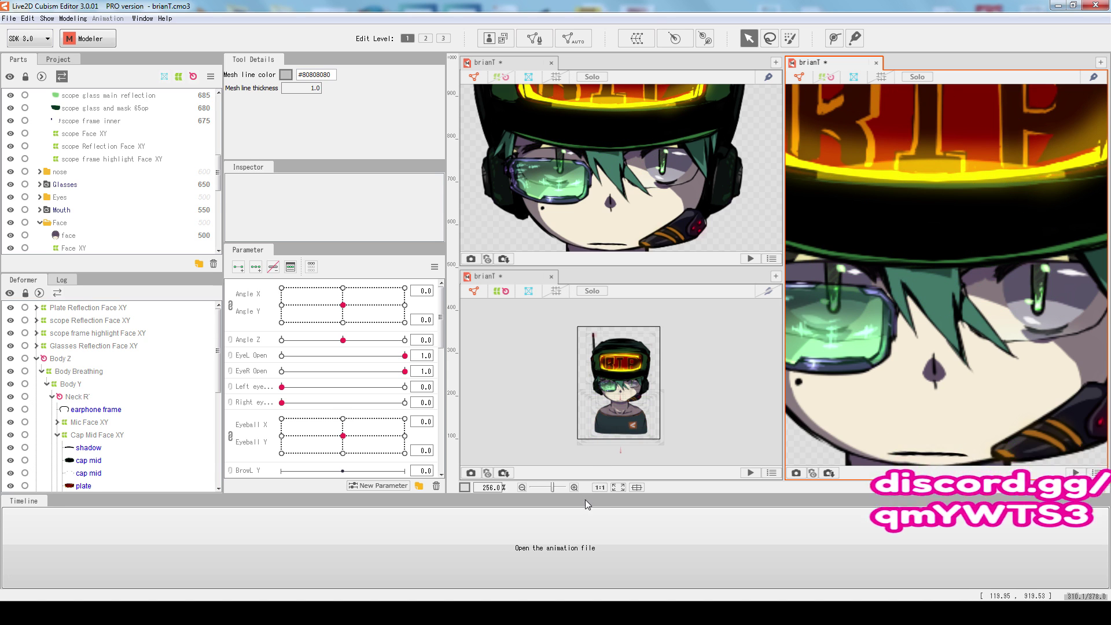
scroll(891, 217, down, 10)
Shrink the timeline, select the cap front mesh and turn the head in this view.
drag(578, 497, 579, 535)
click(942, 286)
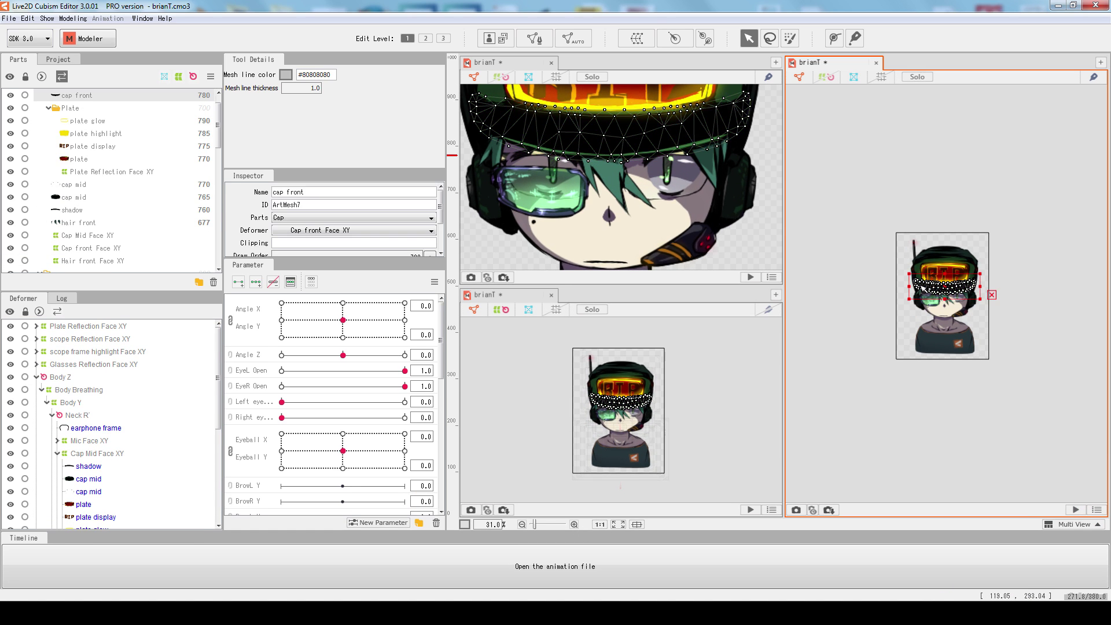
scroll(942, 287, up, 5)
mouse_move(343, 320)
mouse_down()
mouse_move(362, 312)
mouse_move(281, 323)
mouse_move(338, 314)
mouse_move(294, 303)
mouse_up()
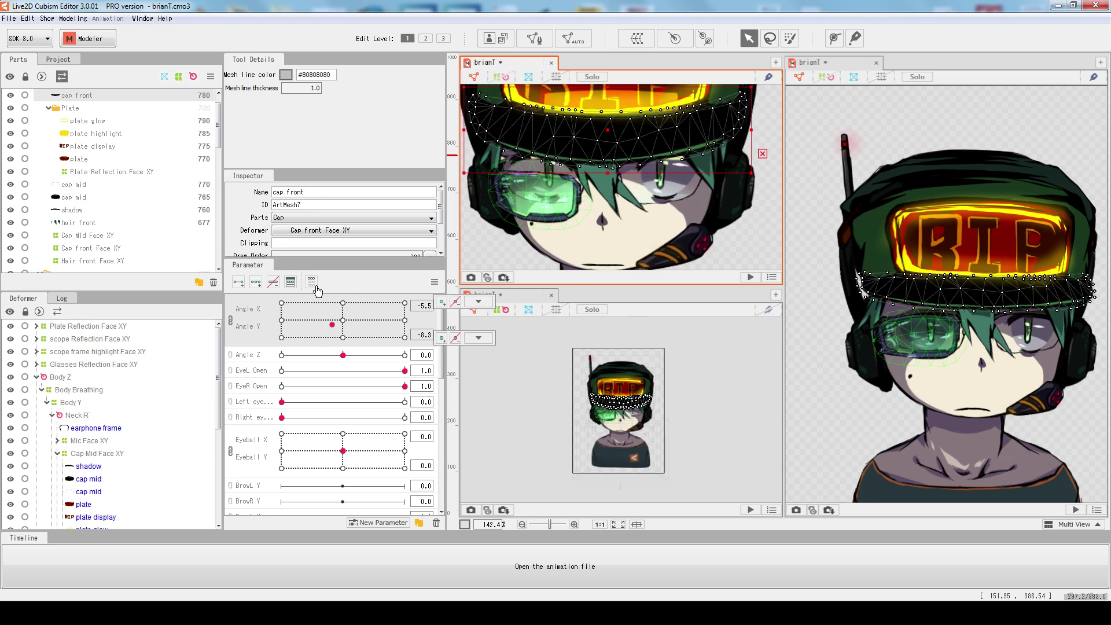
Compare poses in the bottom and right views, nudge the eyeball direction, then move and deselect the plate mesh.
click(608, 413)
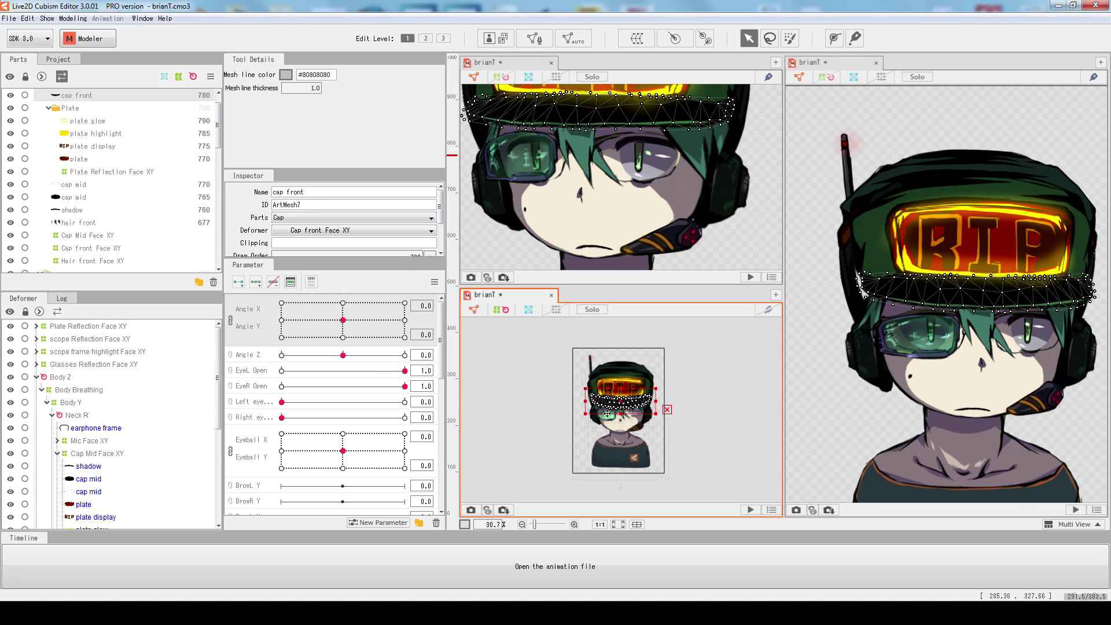
click(379, 454)
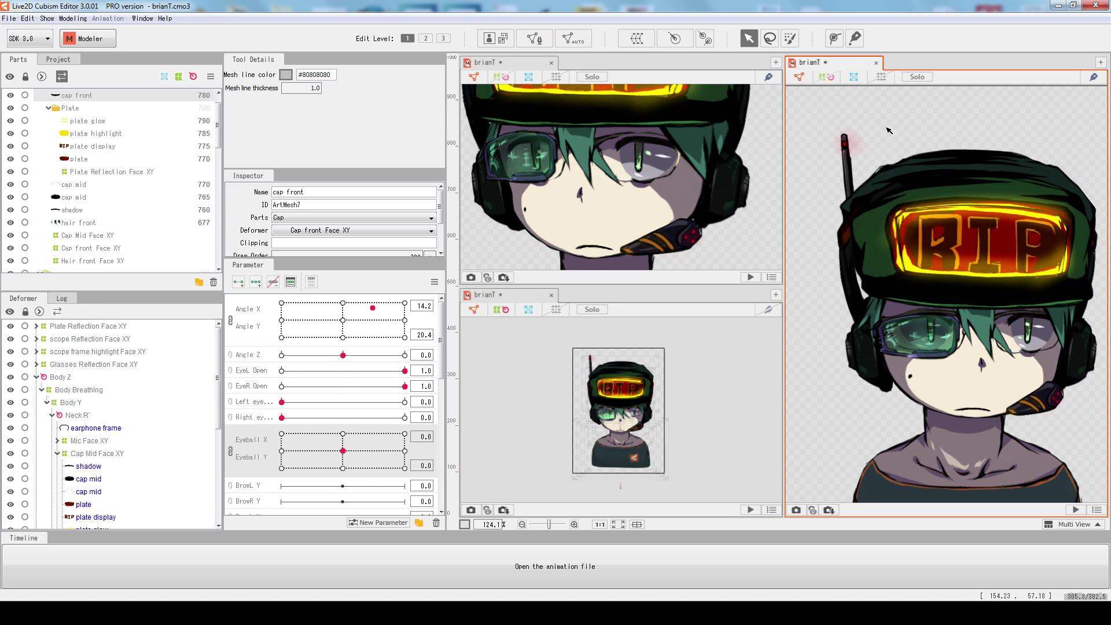
click(957, 241)
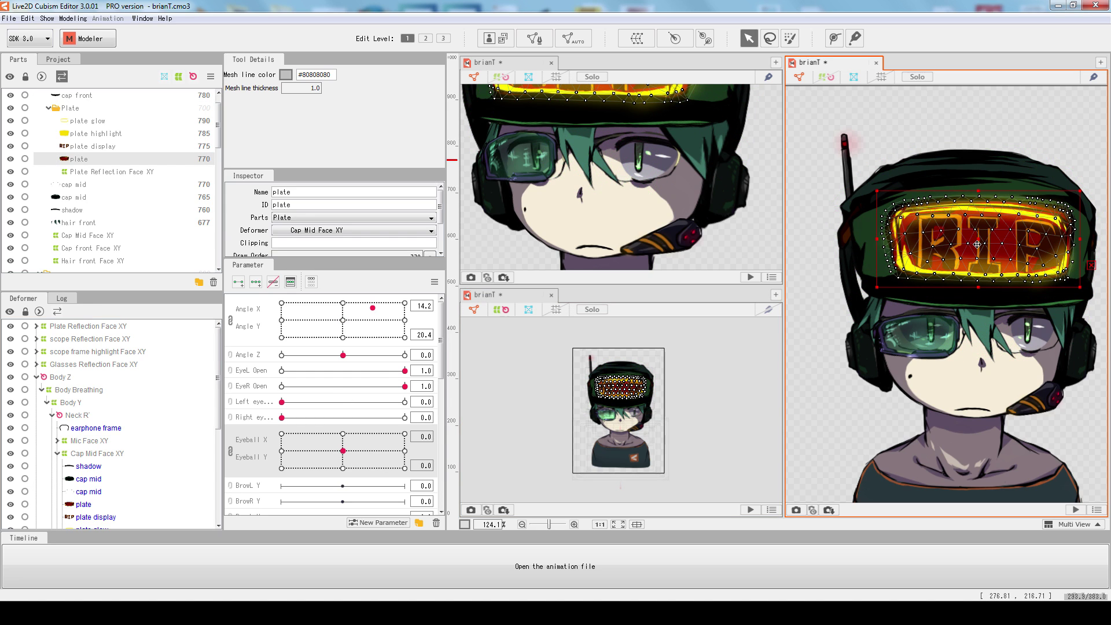
mouse_move(976, 244)
mouse_down()
mouse_move(1017, 276)
mouse_move(988, 231)
mouse_move(979, 255)
mouse_up()
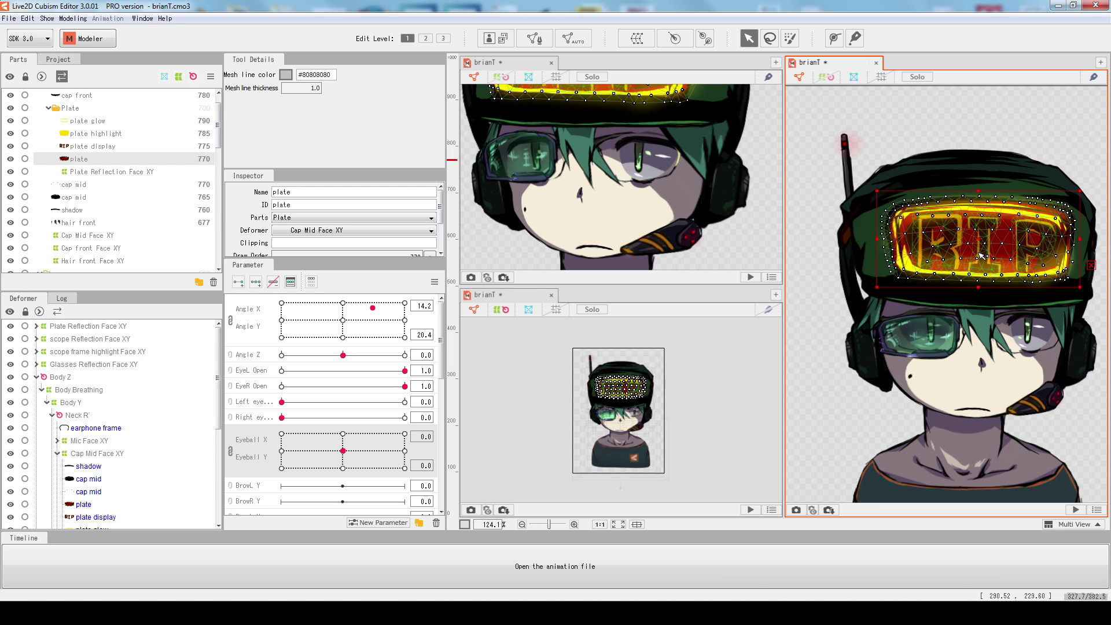
key(Escape)
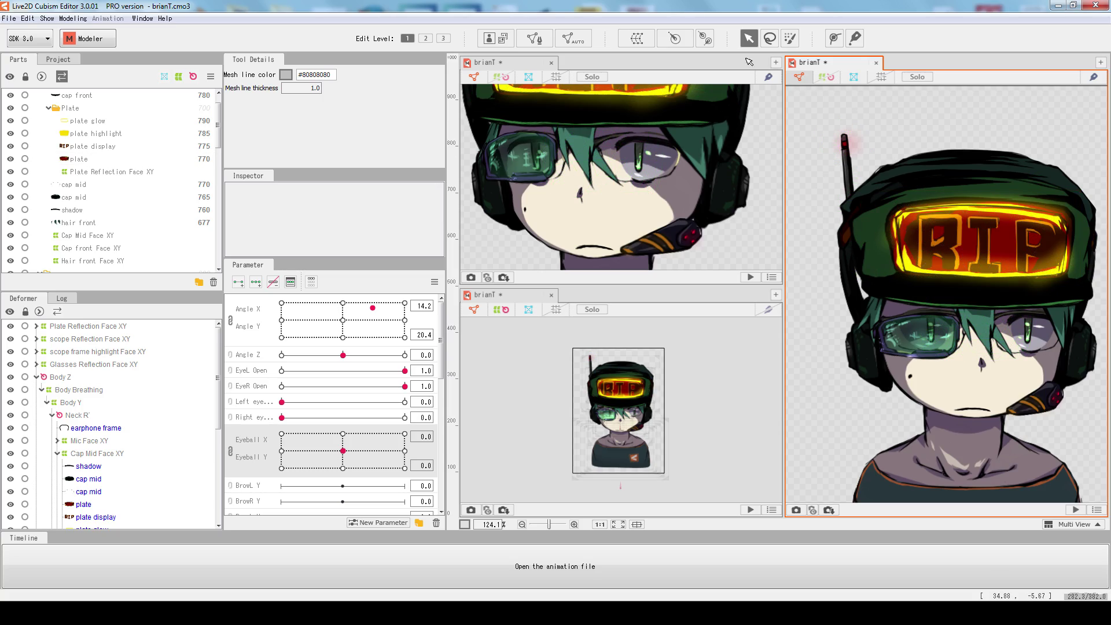